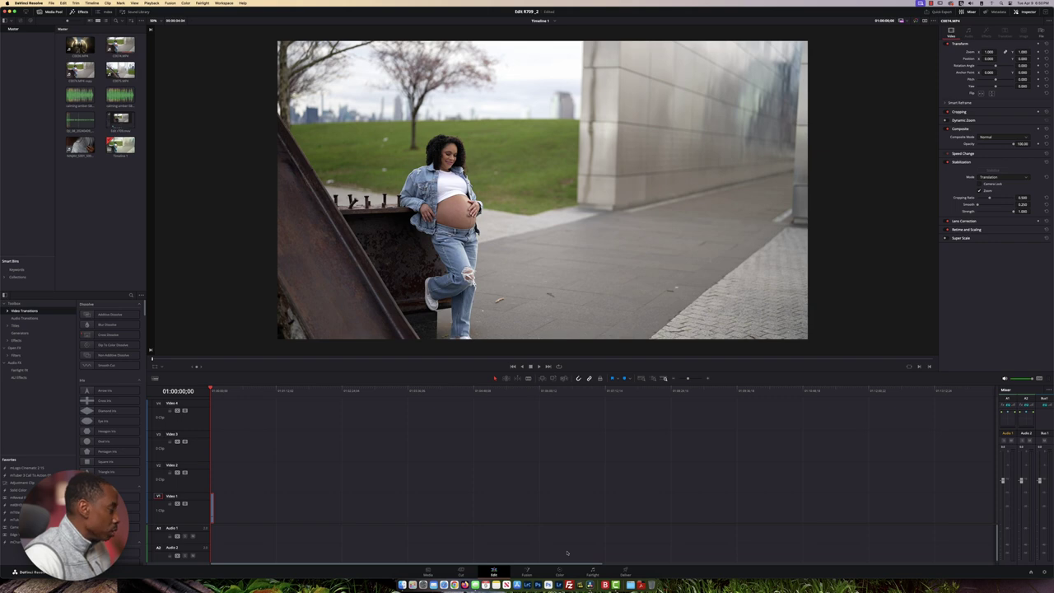
- Open the clip for color grading and add four serial nodes after node 01
{"action": "left_click", "coordinate": [560, 571]}
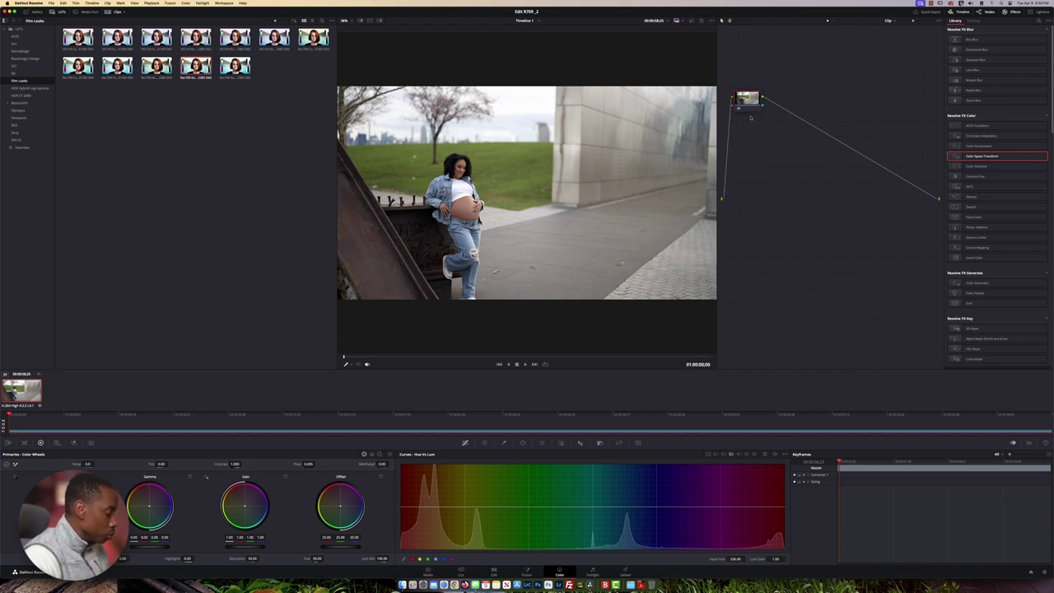
{"action": "right_click", "coordinate": [754, 108]}
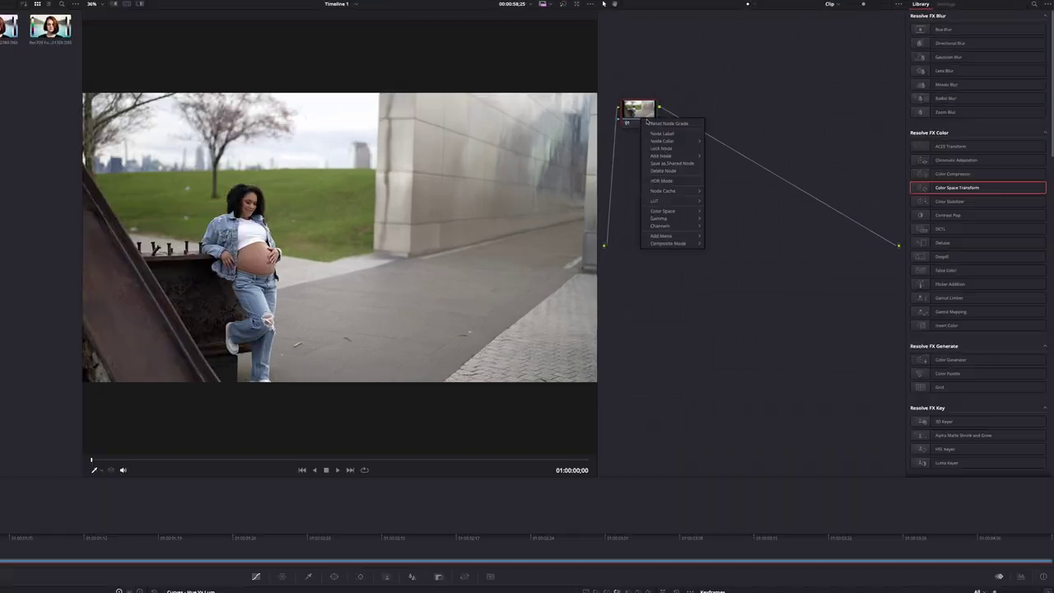
{"action": "mouse_move", "coordinate": [695, 157]}
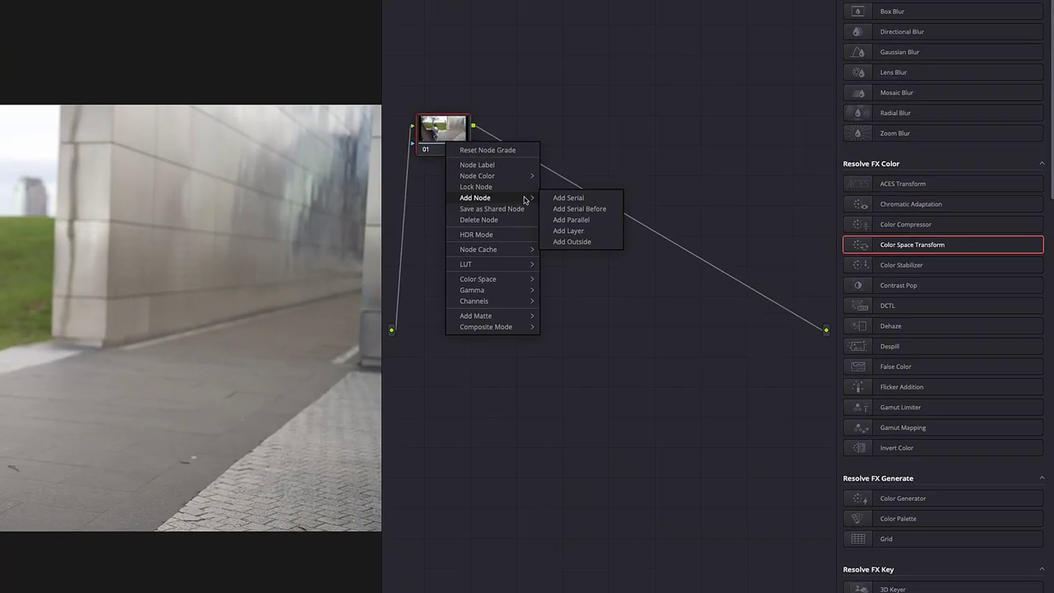
{"action": "left_click", "coordinate": [567, 198]}
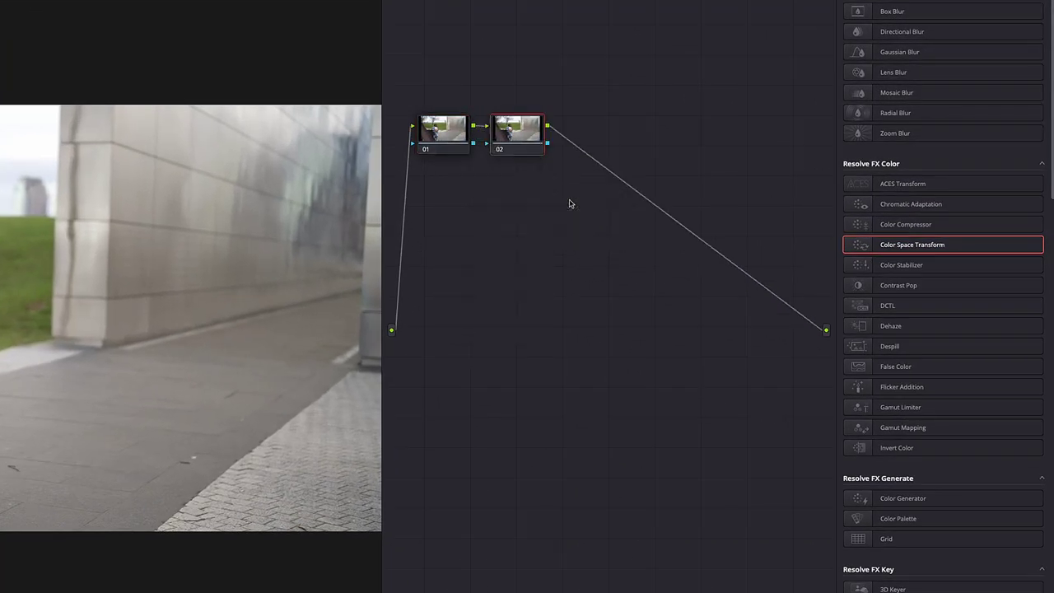
{"action": "key", "text": "alt+s"}
{"action": "key", "text": "alt+s"}
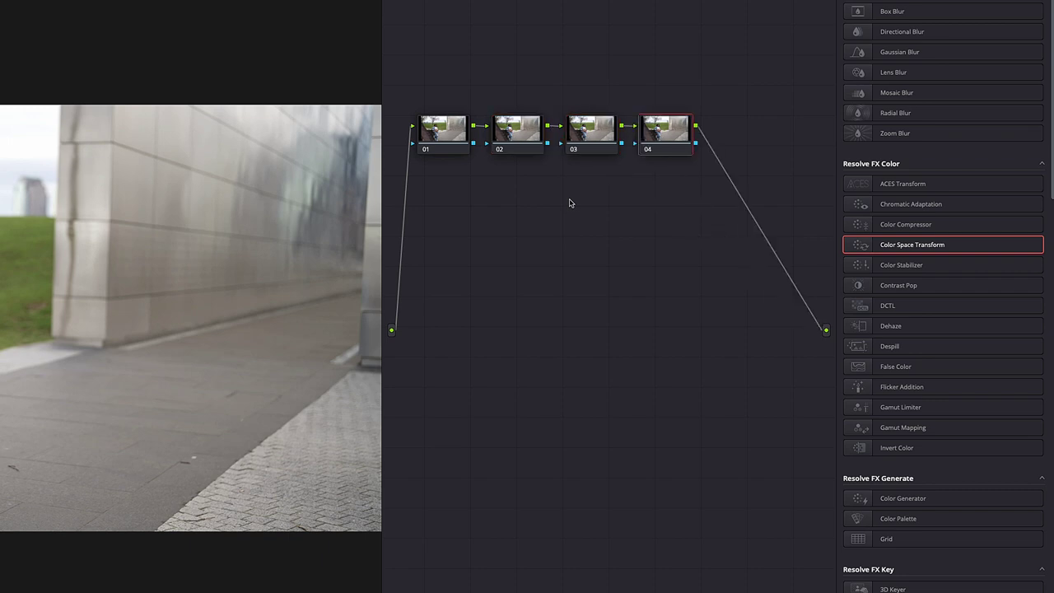
{"action": "key", "text": "alt+s"}
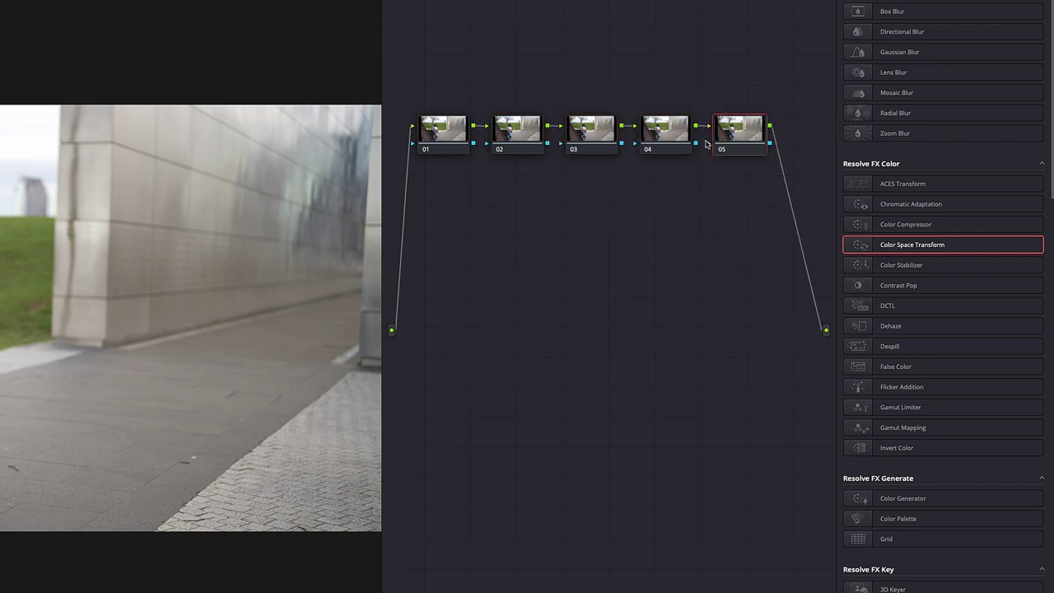
- Label node 05 "Lut"
{"action": "right_click", "coordinate": [734, 141]}
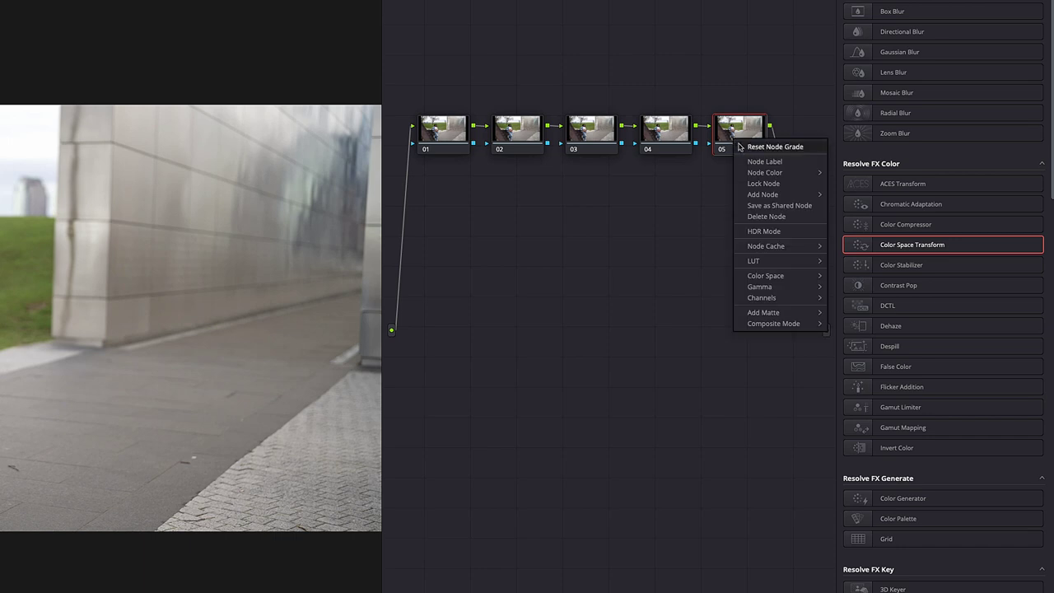
{"action": "left_click", "coordinate": [749, 159]}
{"action": "type", "text": "Lut"}
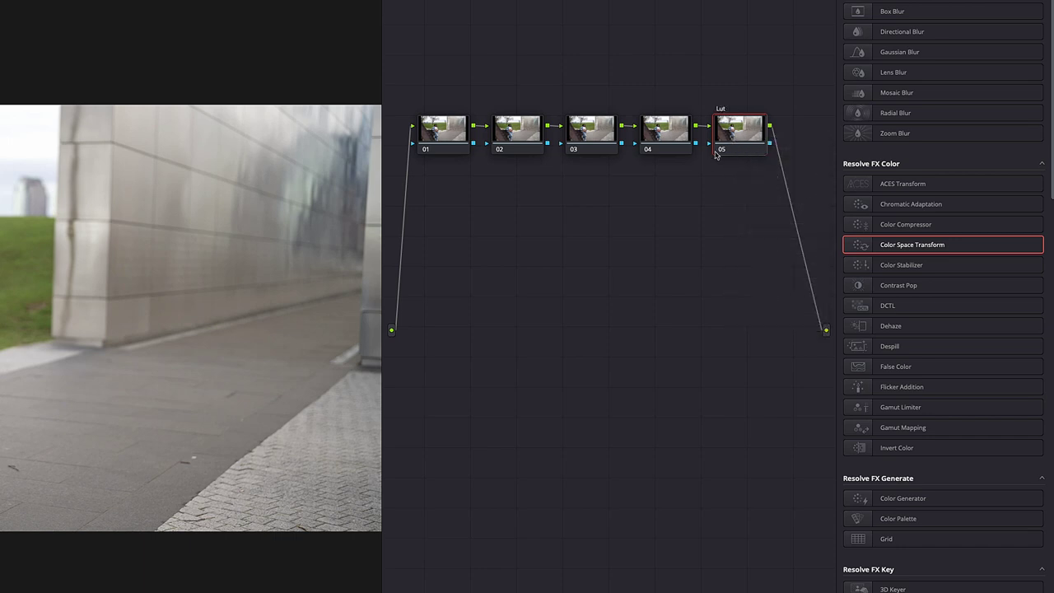
- Apply the Color Space Transform effect to node 04 and set its output gamma to Cineon Film Log
{"action": "right_click", "coordinate": [663, 129]}
{"action": "key", "text": "Escape"}
{"action": "left_click_drag", "start_coordinate": [861, 252], "coordinate": [665, 130]}
{"action": "left_click", "coordinate": [666, 133]}
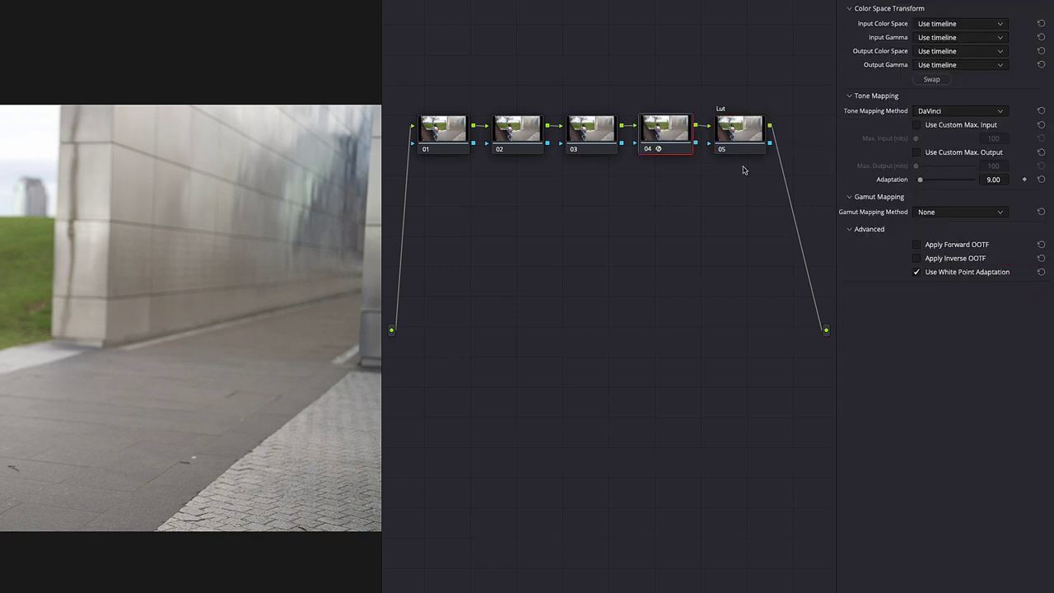
{"action": "left_click", "coordinate": [962, 66]}
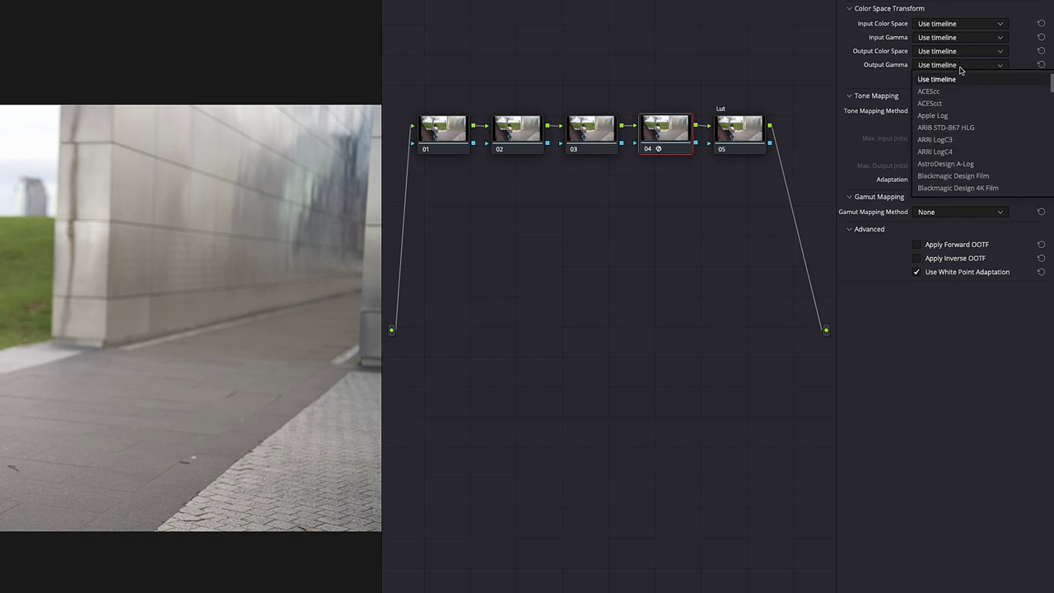
{"action": "scroll", "coordinate": [957, 137], "scroll_direction": "down", "scroll_amount": 2}
{"action": "scroll", "coordinate": [958, 137], "scroll_direction": "down", "scroll_amount": 5}
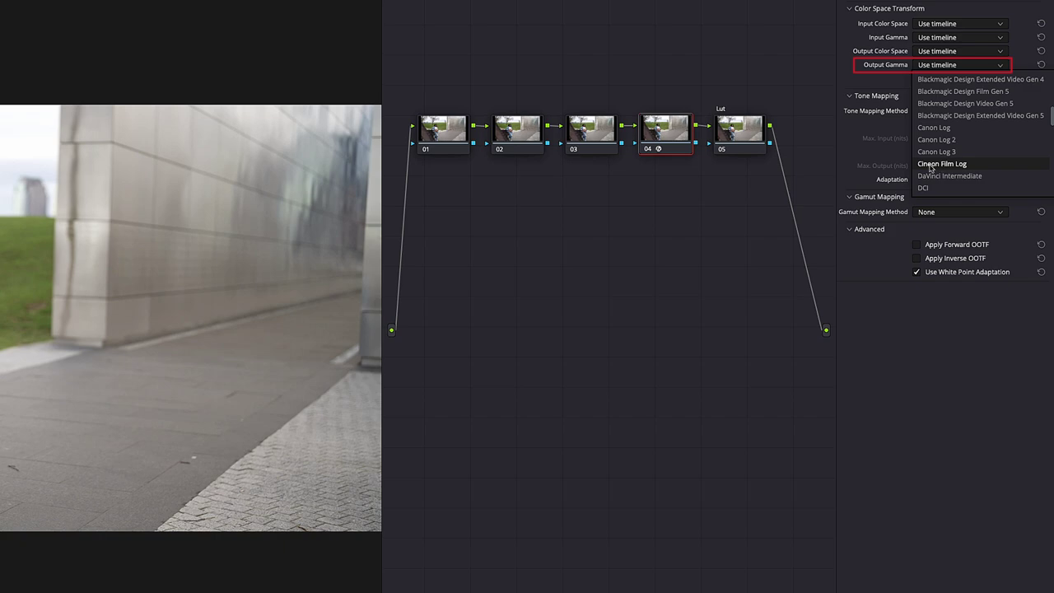
{"action": "left_click", "coordinate": [942, 164]}
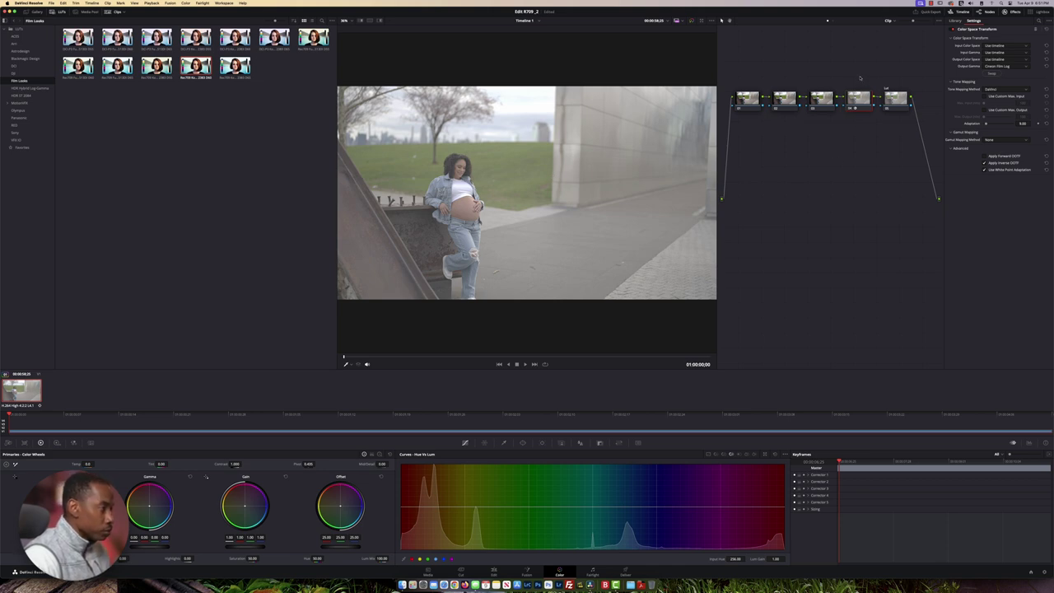
- Move the Lut node below the main node row and label node 01 "Correction"
{"action": "left_click_drag", "start_coordinate": [895, 105], "coordinate": [900, 230]}
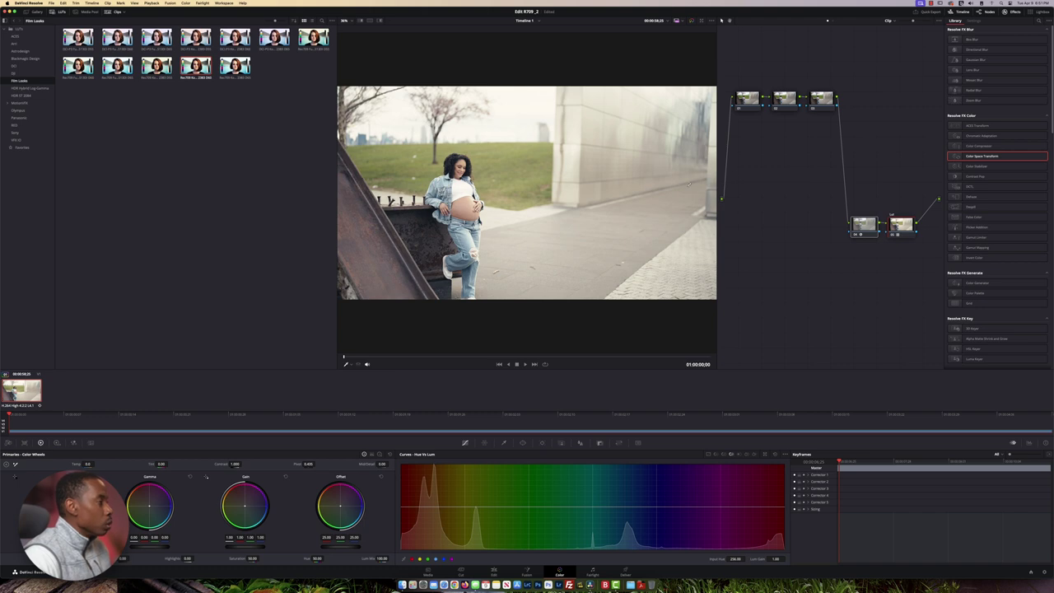
{"action": "left_click", "coordinate": [747, 98]}
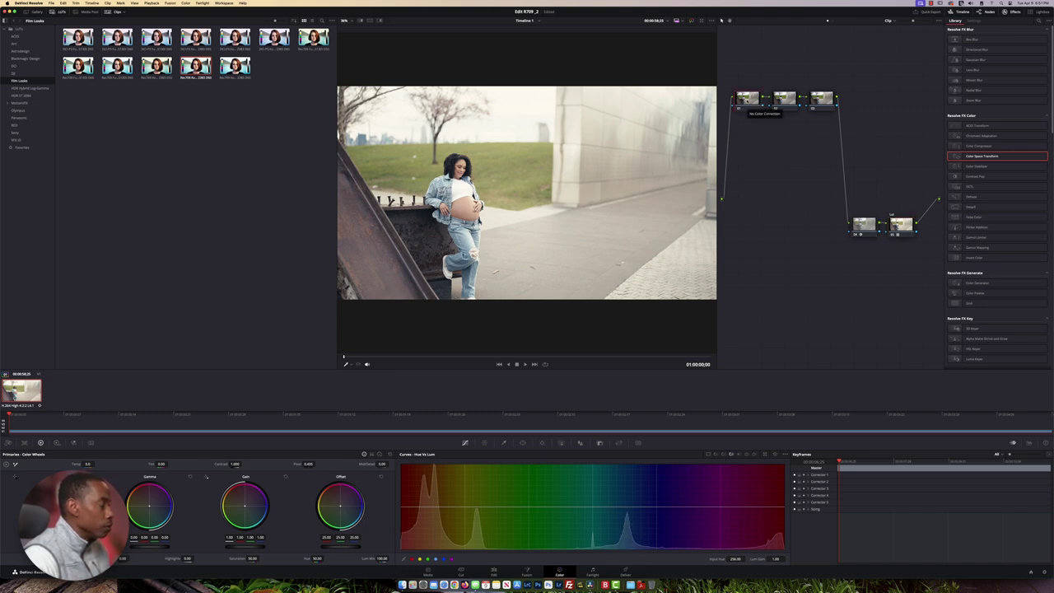
{"action": "right_click", "coordinate": [748, 99]}
{"action": "left_click", "coordinate": [755, 111]}
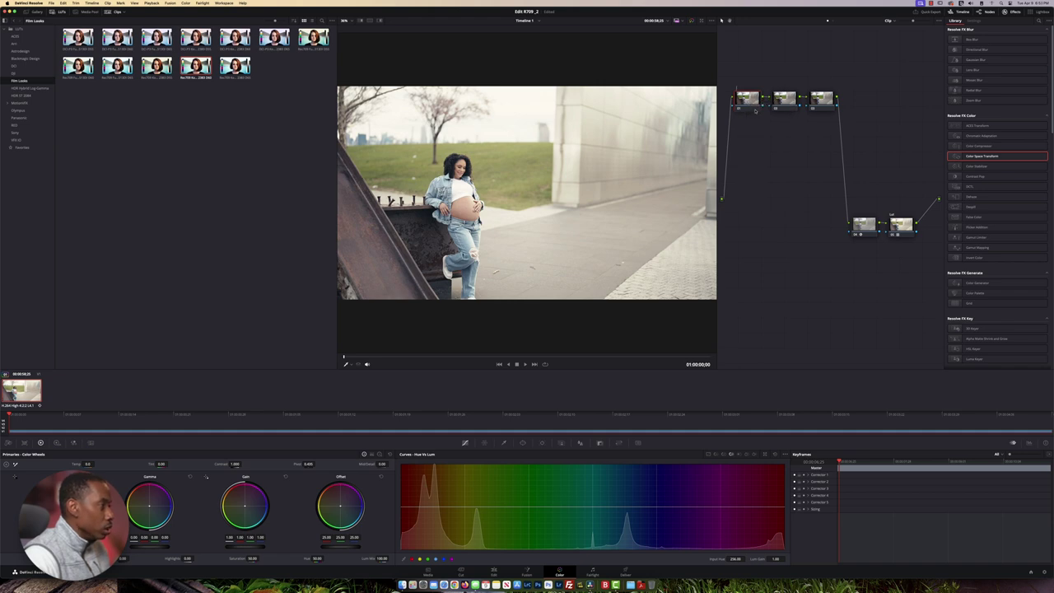
{"action": "key", "text": "Return"}
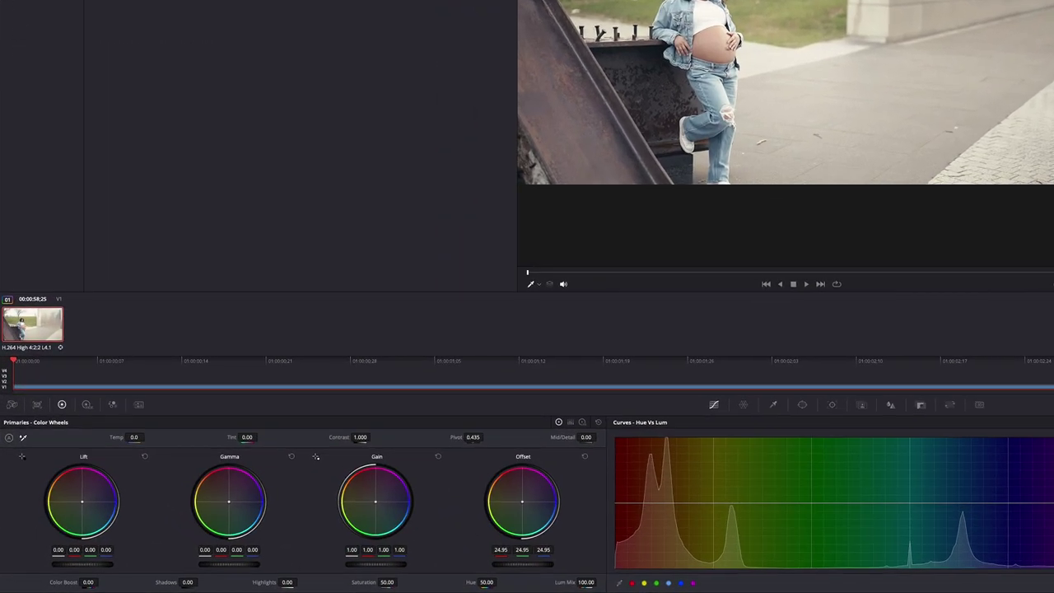
- Darken and cool the Correction node with offset at 17.00, a lower HDR temperature and slightly reduced gamma
{"action": "left_click_drag", "start_coordinate": [522, 564], "coordinate": [508, 564]}
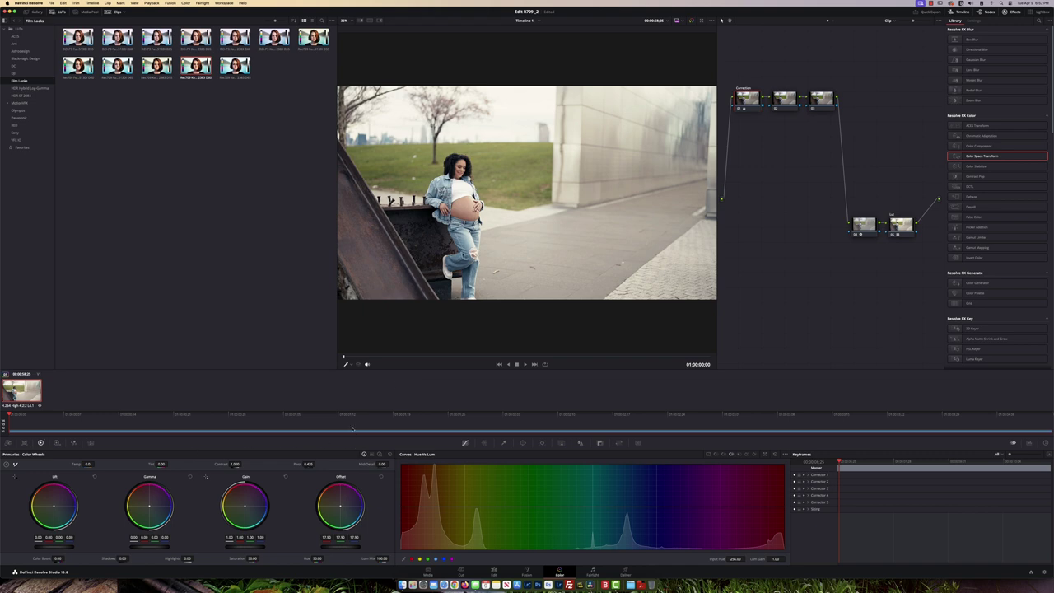
{"action": "left_click", "coordinate": [56, 442]}
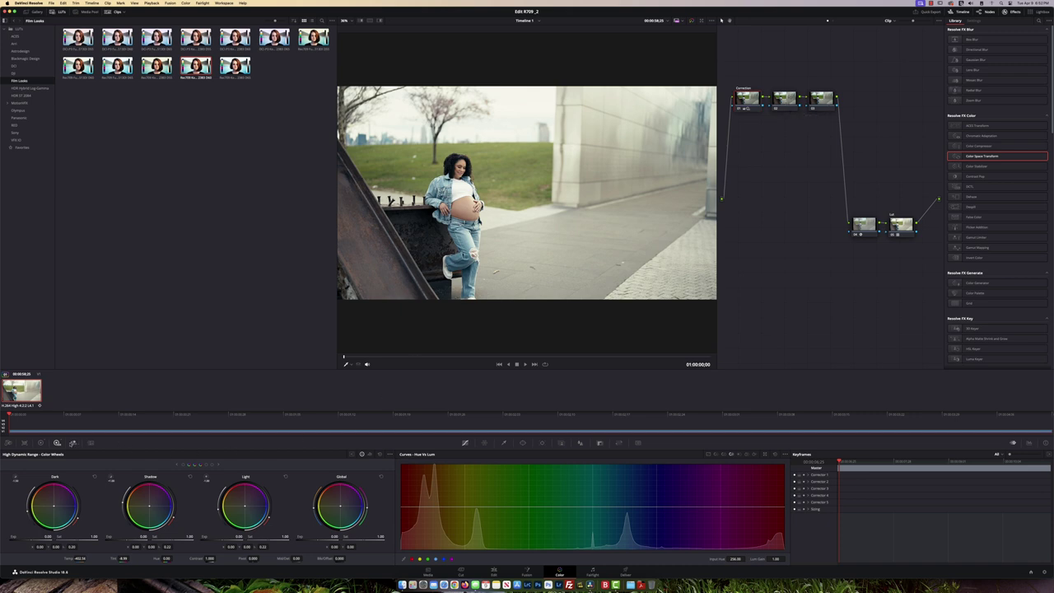
{"action": "left_click", "coordinate": [40, 444]}
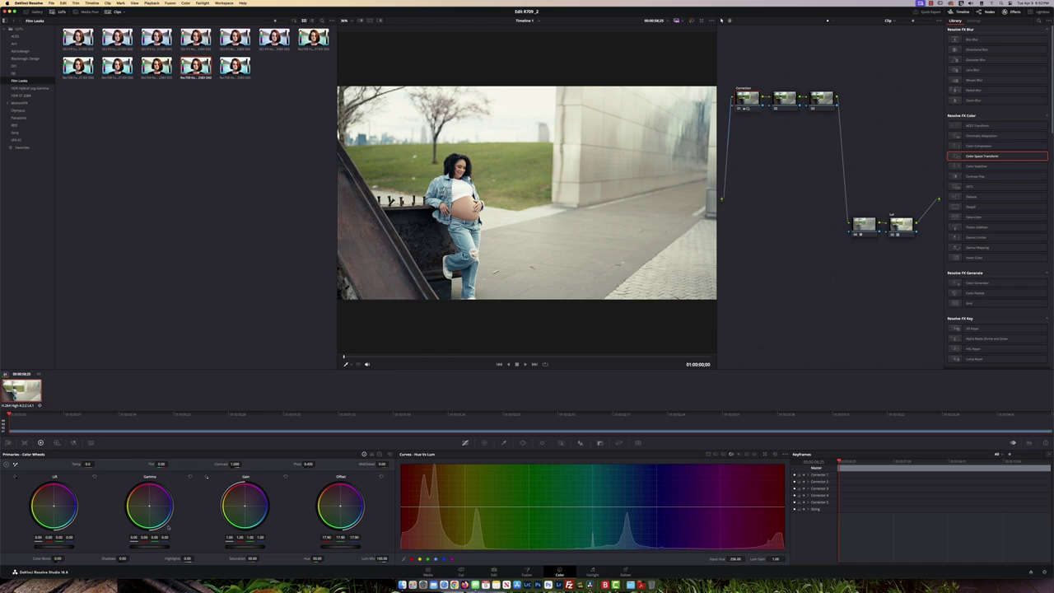
{"action": "left_click_drag", "start_coordinate": [150, 543], "coordinate": [133, 543]}
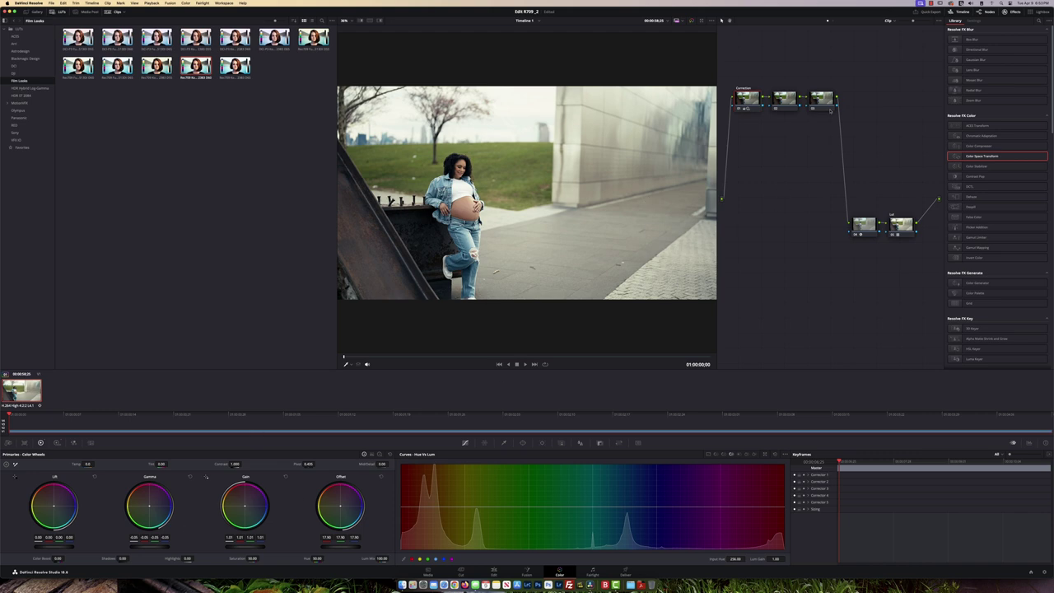
- On node 02, sample the woman's skin with the HSL qualifier and extend the highlighted selection across her belly
{"action": "key", "text": "alt+shift+apostrophe"}
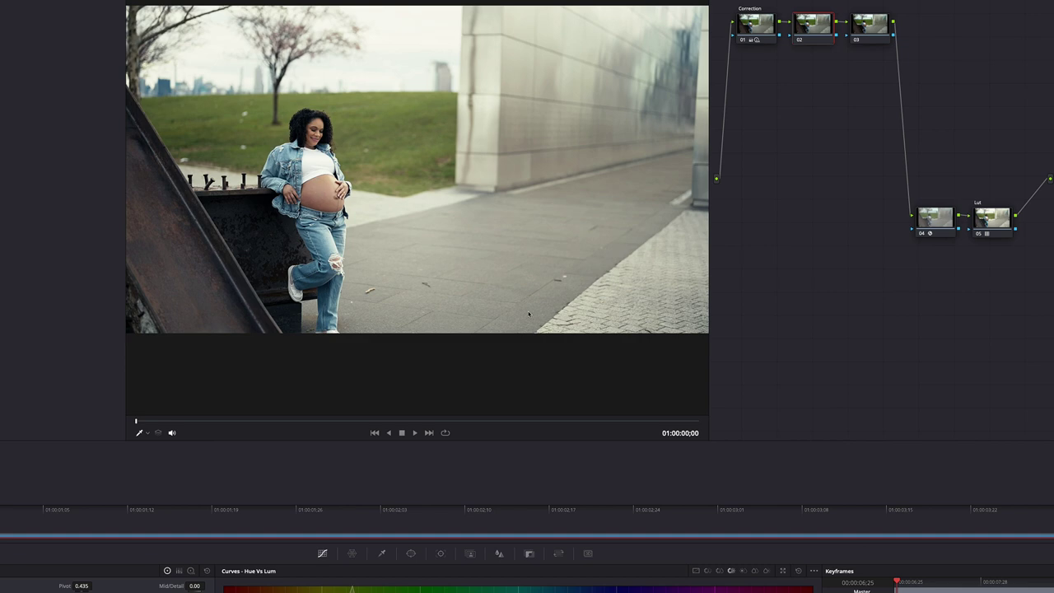
{"action": "left_click", "coordinate": [382, 554]}
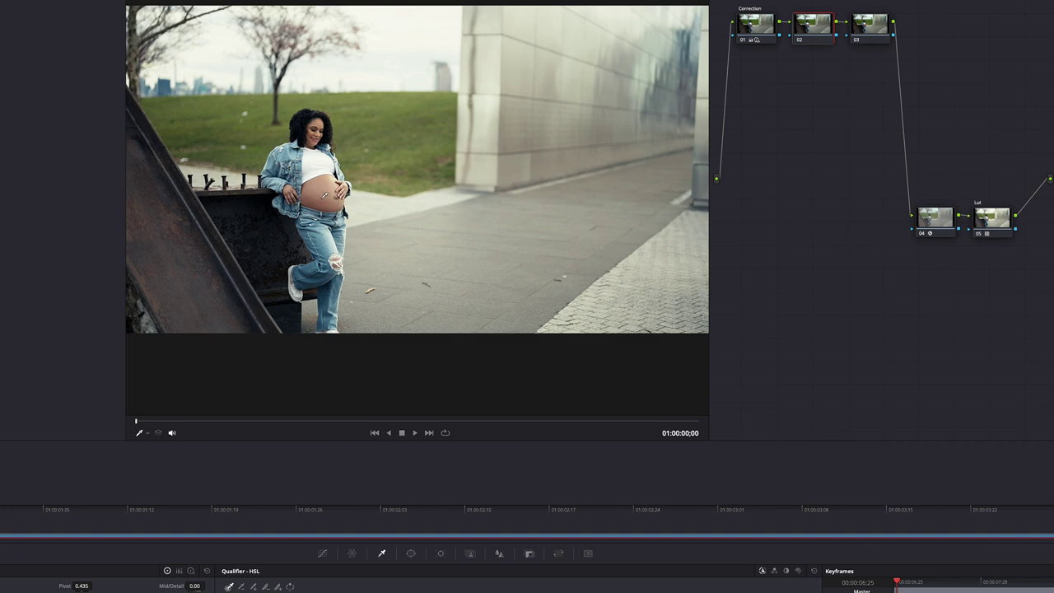
{"action": "left_click", "coordinate": [318, 195]}
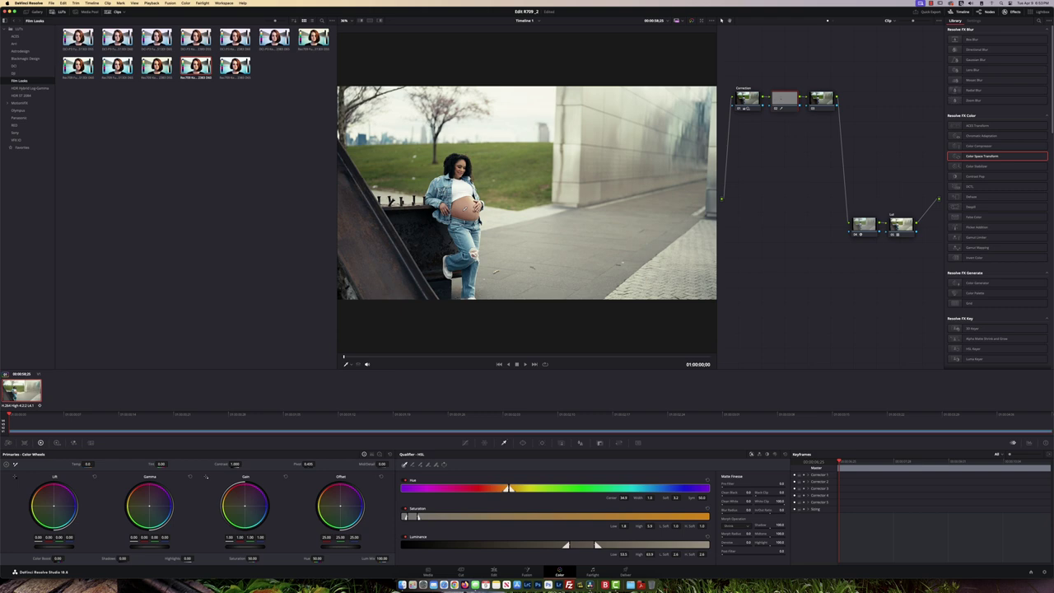
{"action": "key", "text": "shift+h"}
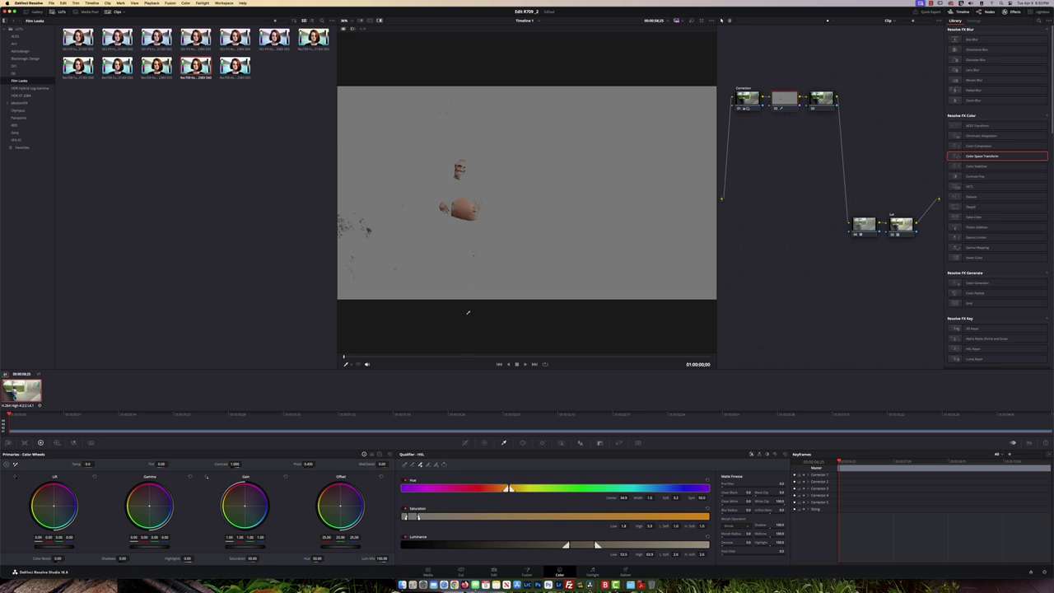
{"action": "mouse_move", "coordinate": [462, 207]}
{"action": "left_mouse_down"}
{"action": "mouse_move", "coordinate": [472, 221]}
{"action": "mouse_move", "coordinate": [481, 204]}
{"action": "mouse_move", "coordinate": [466, 211]}
{"action": "mouse_move", "coordinate": [491, 208]}
{"action": "left_mouse_up"}
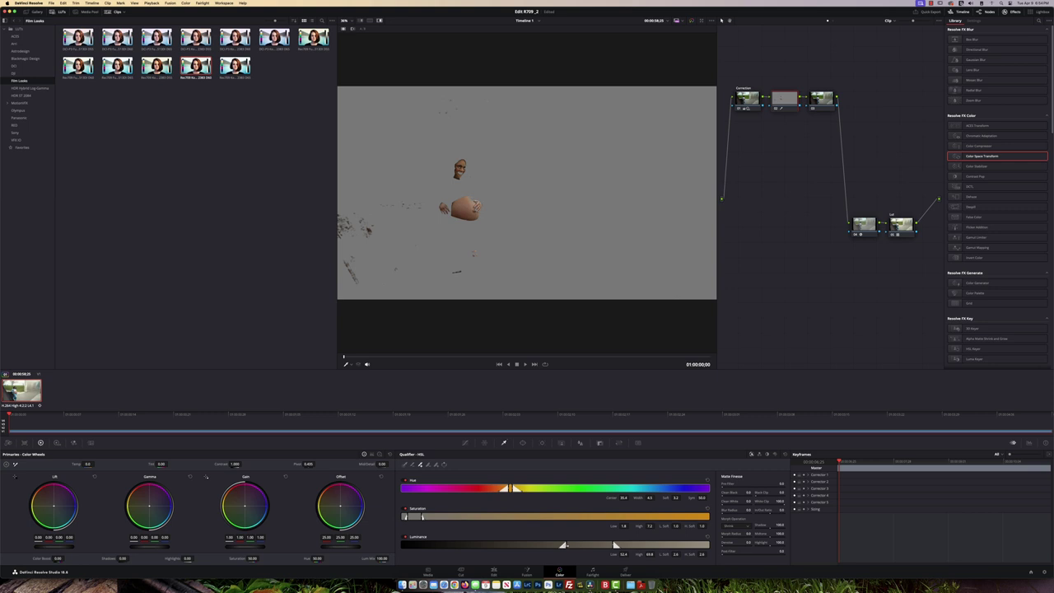
- Refine the skin qualifier on node 02 by adjusting its luminance range and adding missed skin, and turn off the highlight view
{"action": "left_click_drag", "start_coordinate": [563, 545], "coordinate": [621, 545]}
{"action": "left_click", "coordinate": [474, 200]}
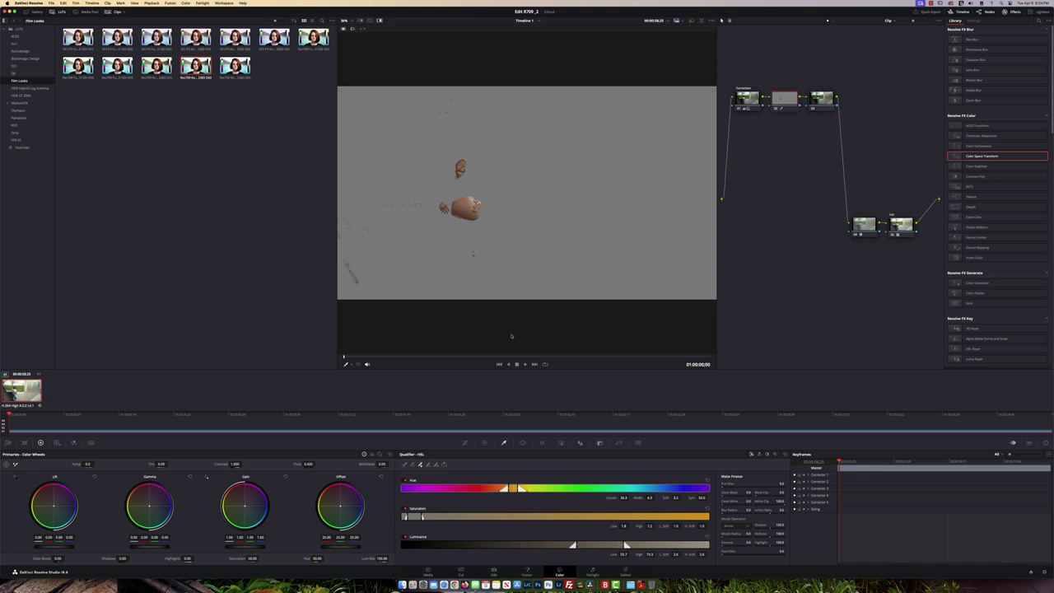
{"action": "left_click_drag", "start_coordinate": [626, 545], "coordinate": [627, 546]}
{"action": "key", "text": "shift+h"}
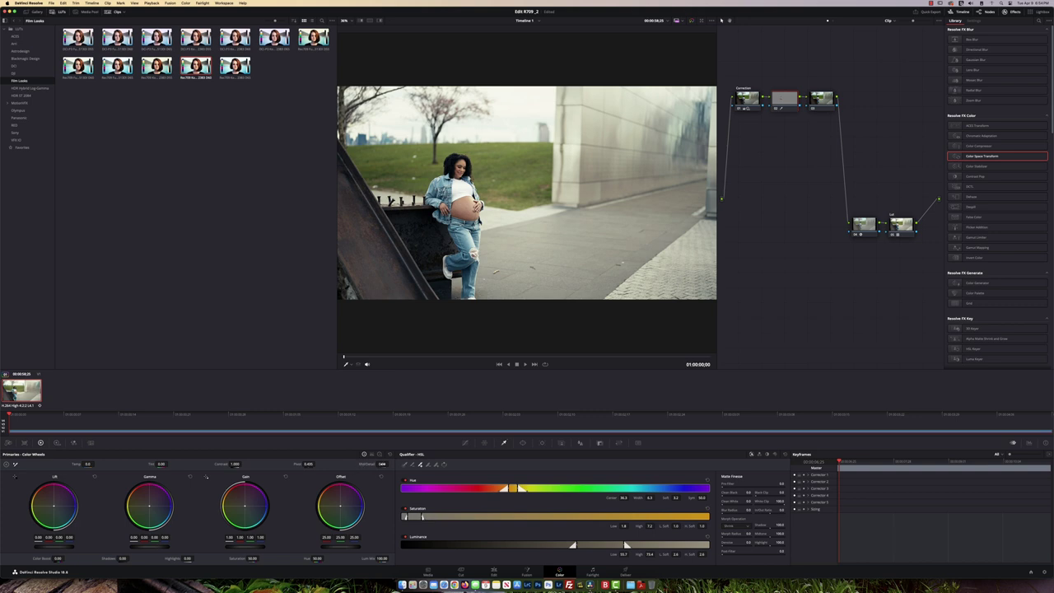
- Darken the blue of the woman's denim on node 03 with the Hue Vs Lum curve
{"action": "scroll", "coordinate": [527, 193], "scroll_direction": "up", "scroll_amount": 5}
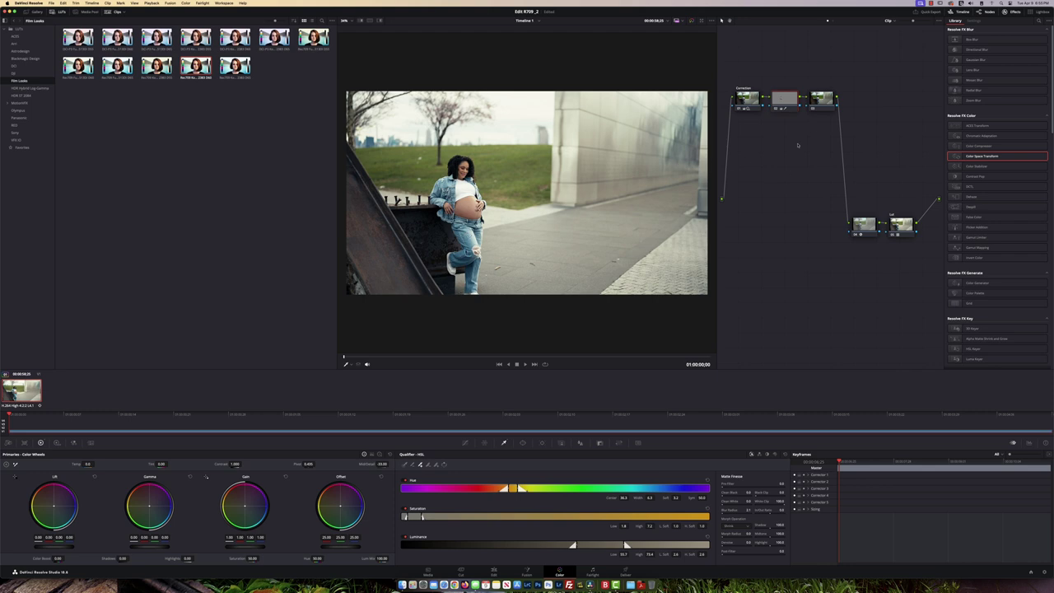
{"action": "key", "text": "super+z"}
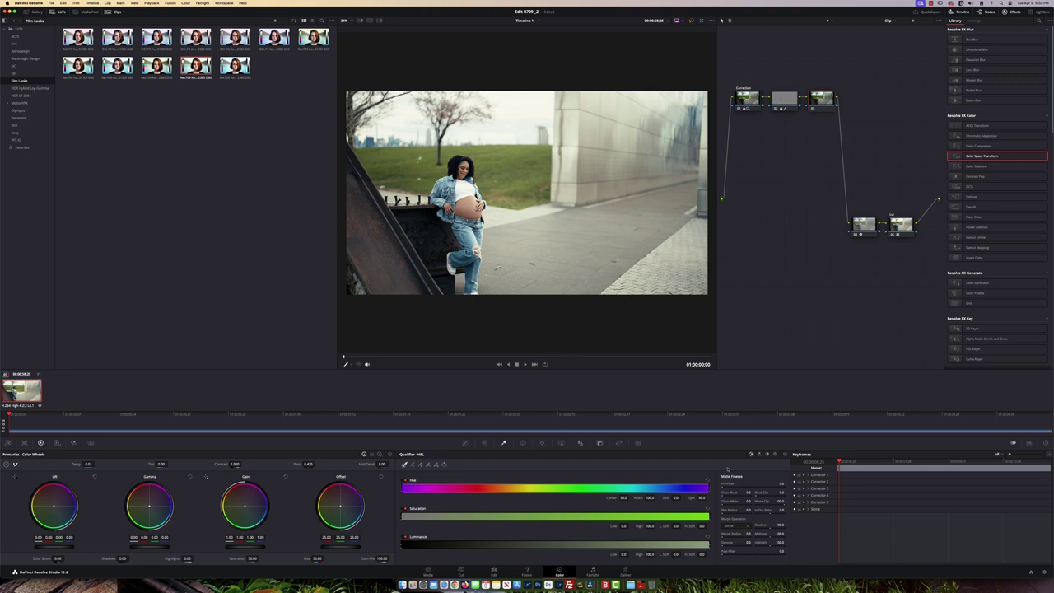
{"action": "left_click", "coordinate": [465, 443]}
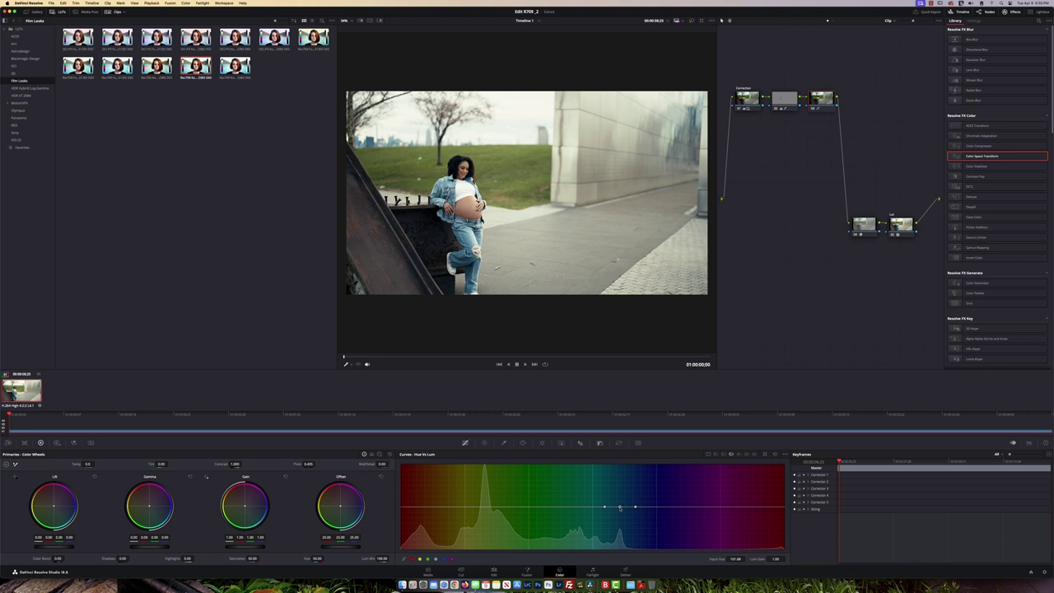
{"action": "left_click_drag", "start_coordinate": [621, 508], "coordinate": [618, 517]}
- Sample the grass on node 03 and shift its yellowish hue toward a cleaner green with the Hue Vs Hue curve
{"action": "left_click", "coordinate": [723, 454]}
{"action": "left_click", "coordinate": [741, 454]}
{"action": "left_click", "coordinate": [730, 454]}
{"action": "left_click", "coordinate": [715, 455]}
{"action": "left_click", "coordinate": [518, 190]}
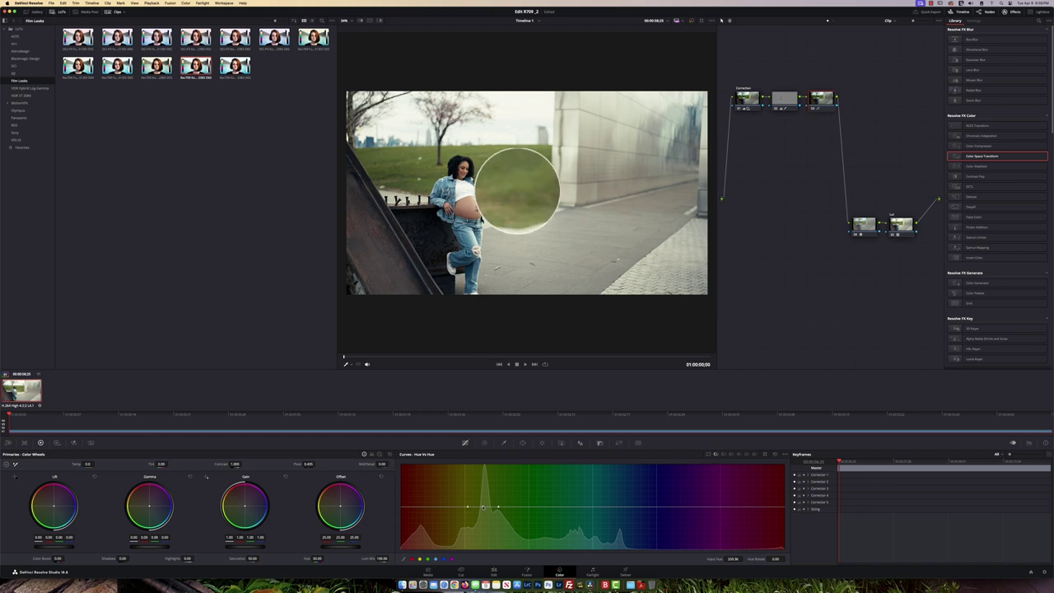
{"action": "left_click_drag", "start_coordinate": [482, 508], "coordinate": [484, 512]}
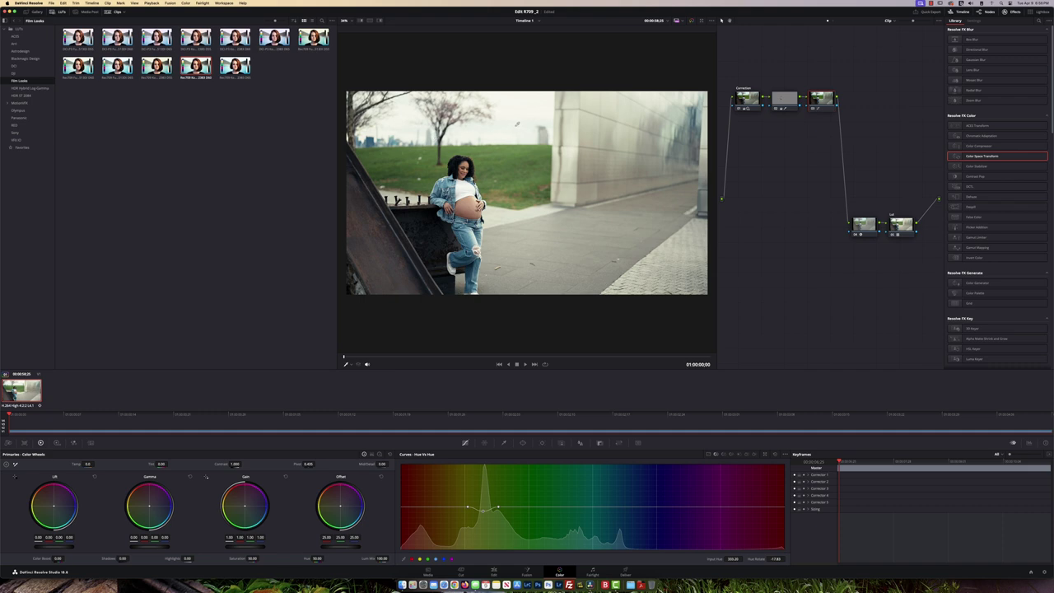
- Add serial node 04 and draw a closed curve window around the sky, following the grass horizon and the wall's edge
{"action": "key", "text": "alt+s"}
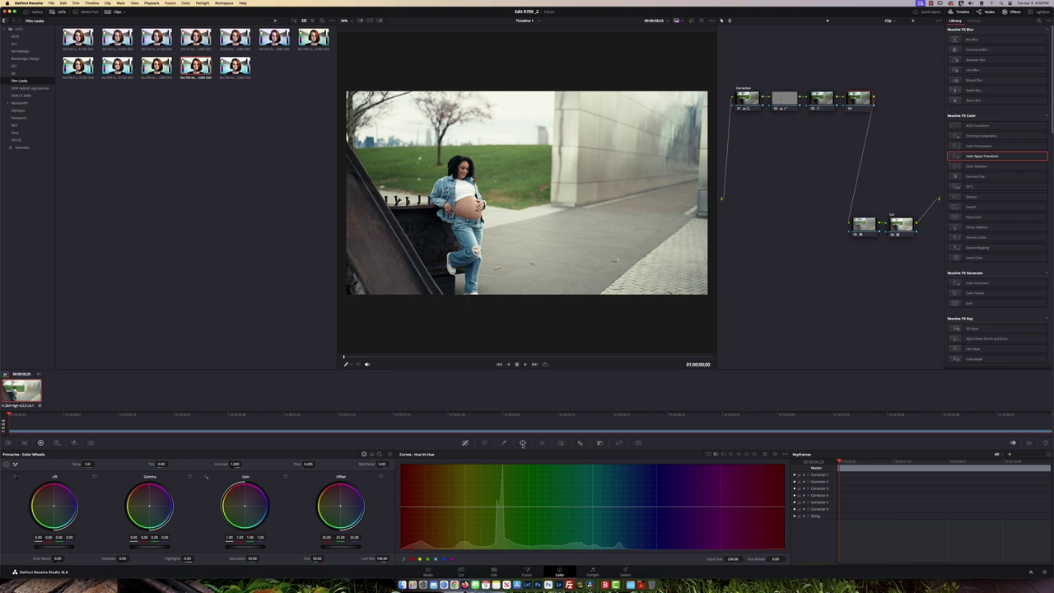
{"action": "left_click", "coordinate": [522, 443]}
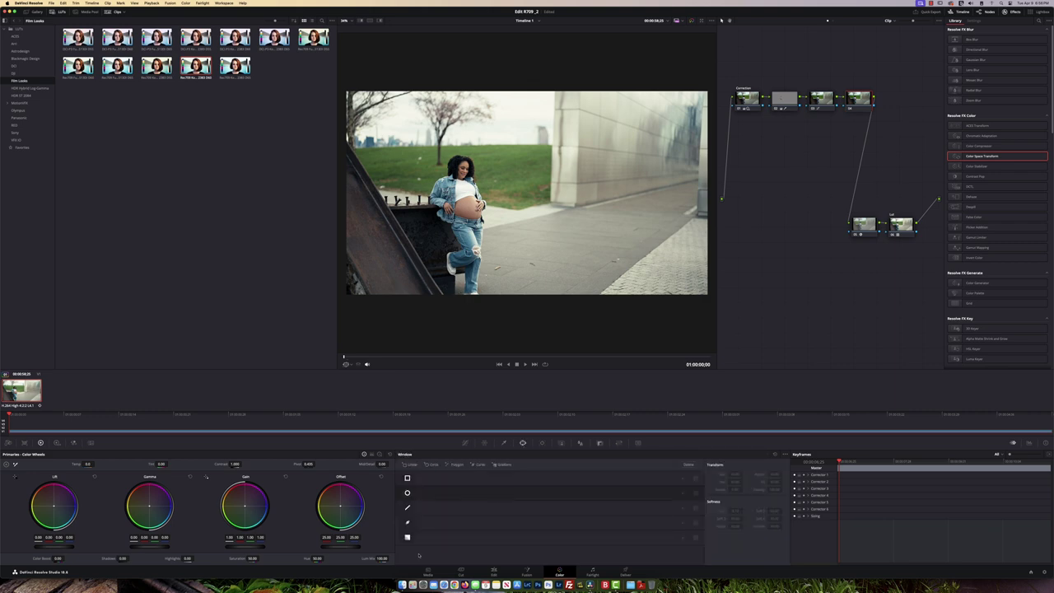
{"action": "left_click", "coordinate": [406, 523]}
{"action": "left_click", "coordinate": [553, 147]}
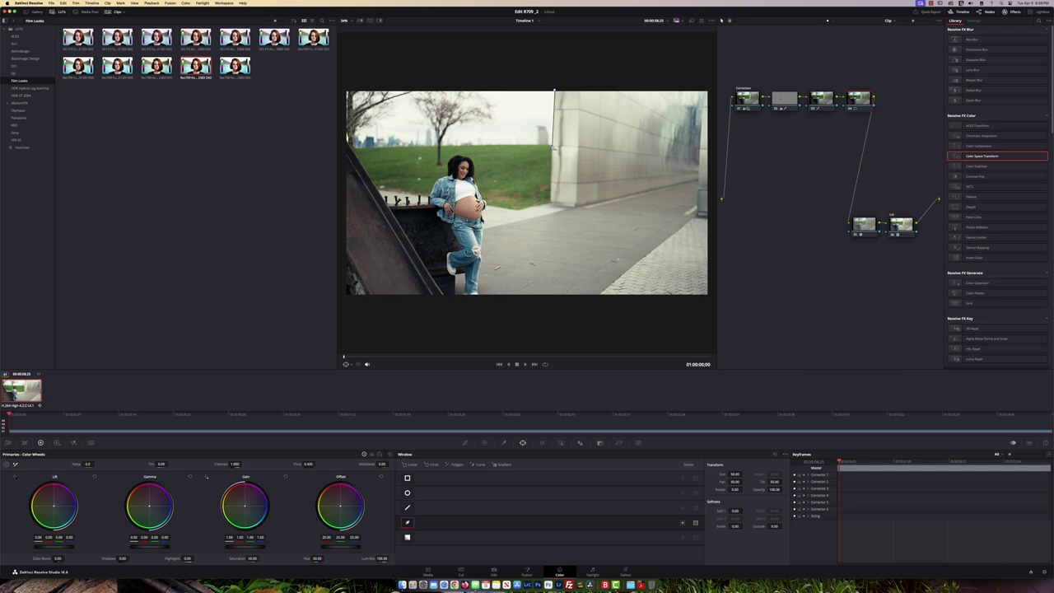
{"action": "left_click", "coordinate": [502, 147]}
{"action": "left_click", "coordinate": [461, 148]}
{"action": "left_click", "coordinate": [393, 148]}
{"action": "left_click", "coordinate": [366, 148]}
{"action": "left_click", "coordinate": [352, 150]}
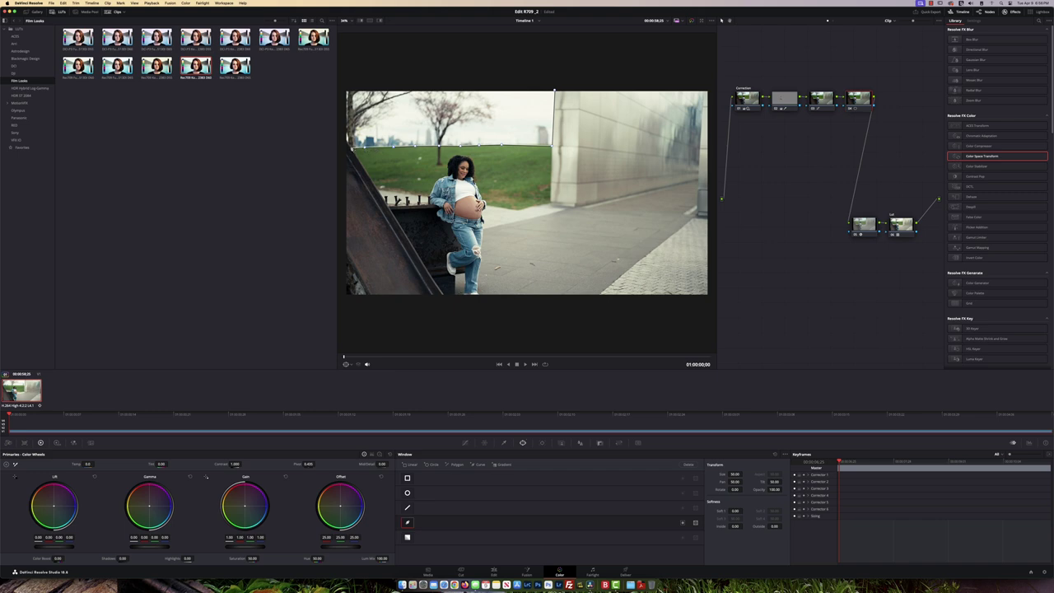
{"action": "left_click", "coordinate": [346, 90]}
{"action": "left_click", "coordinate": [554, 90]}
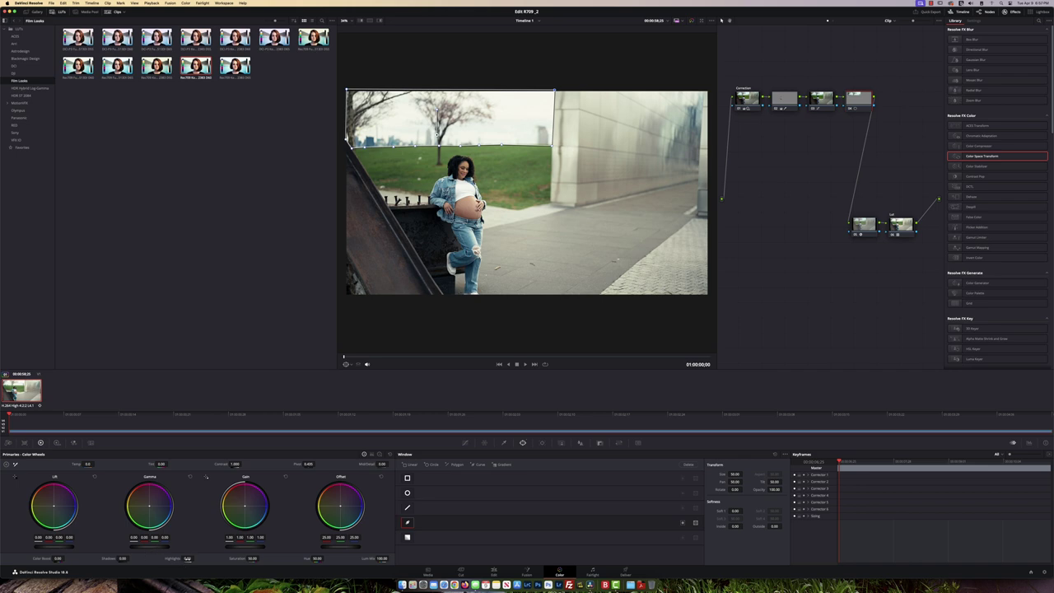
- Lower the highlights of the windowed sky on node 04 and adjust its color temperature with the HDR wheels
{"action": "left_click_drag", "start_coordinate": [195, 559], "coordinate": [194, 559]}
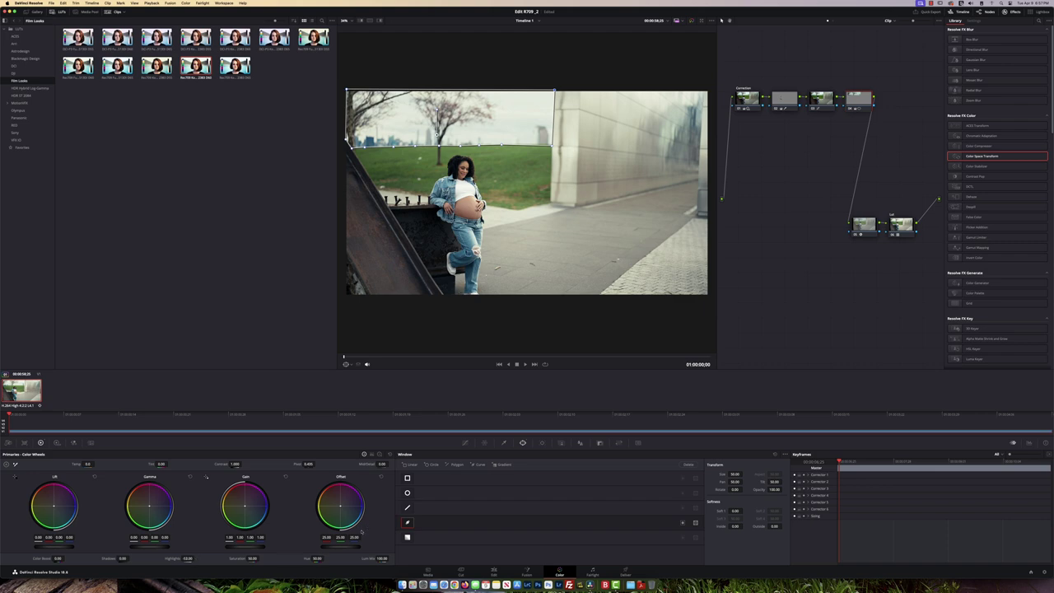
{"action": "left_click", "coordinate": [56, 443]}
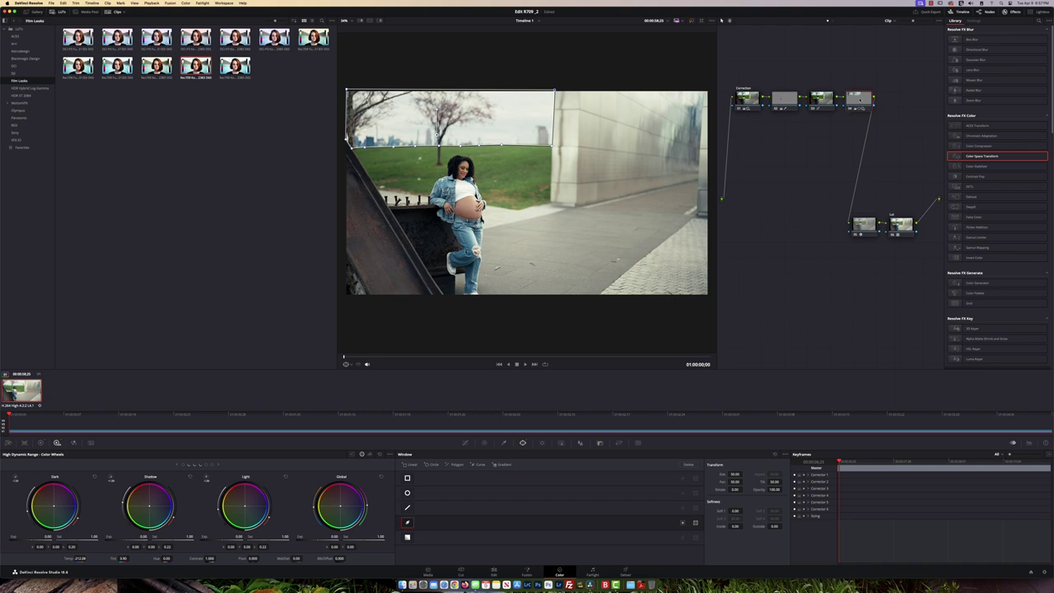
- Add serial node 05 after the sky node and adjust its midtone detail in the primaries
{"action": "key", "text": "alt+s"}
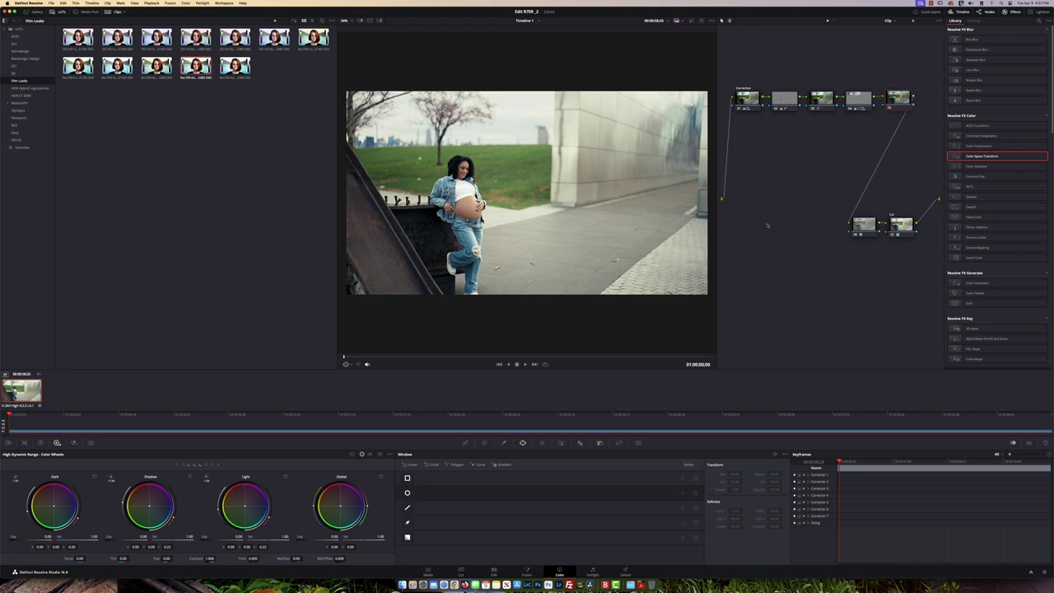
{"action": "left_click", "coordinate": [40, 443]}
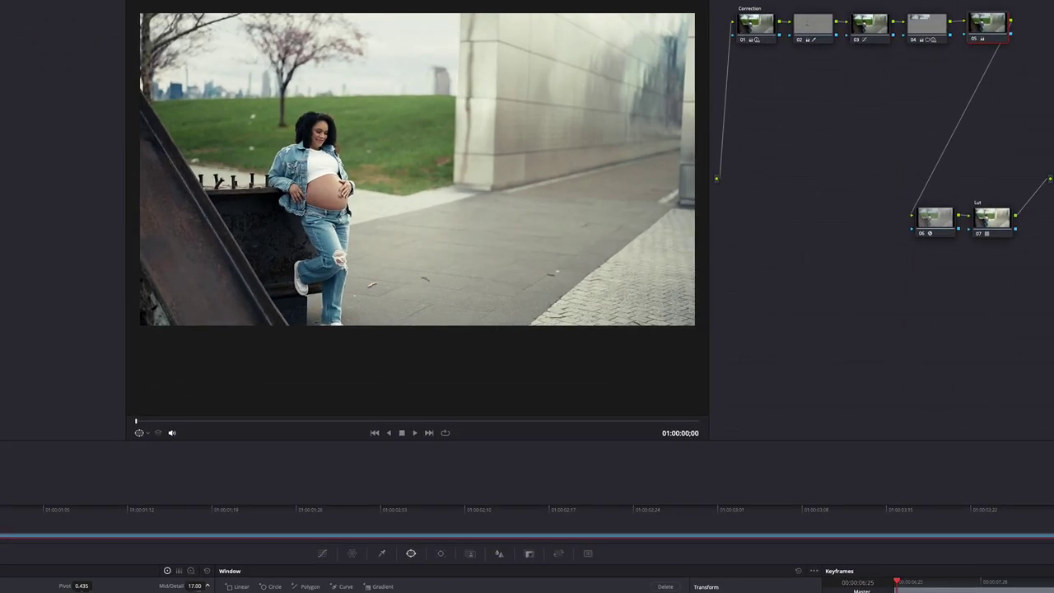
{"action": "left_click_drag", "start_coordinate": [195, 586], "coordinate": [146, 586]}
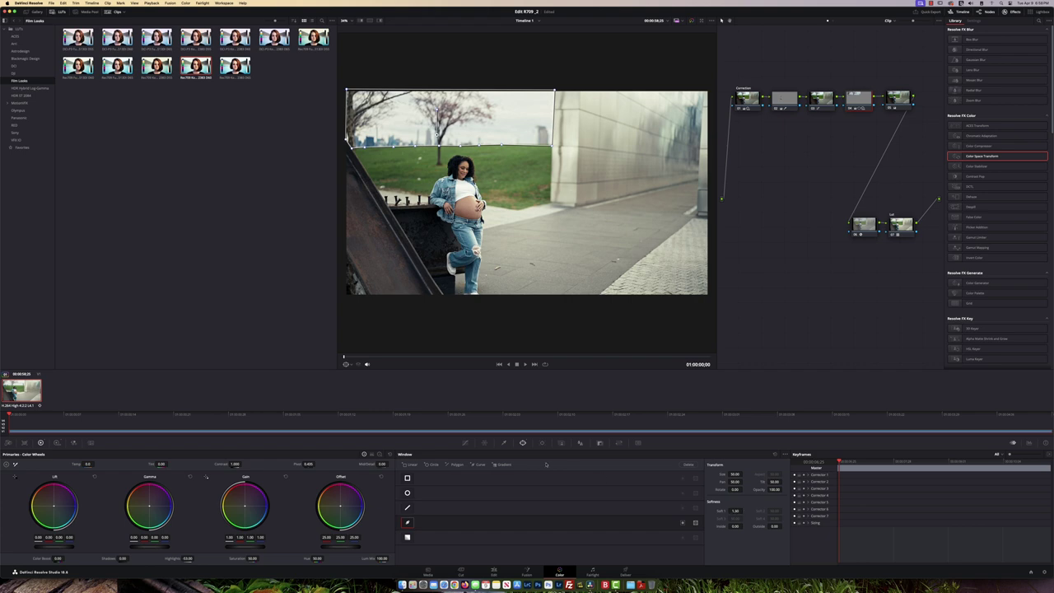
- Hide the sky window outline and compare the clip with and without its grade by toggling the bypass
{"action": "left_click", "coordinate": [467, 443]}
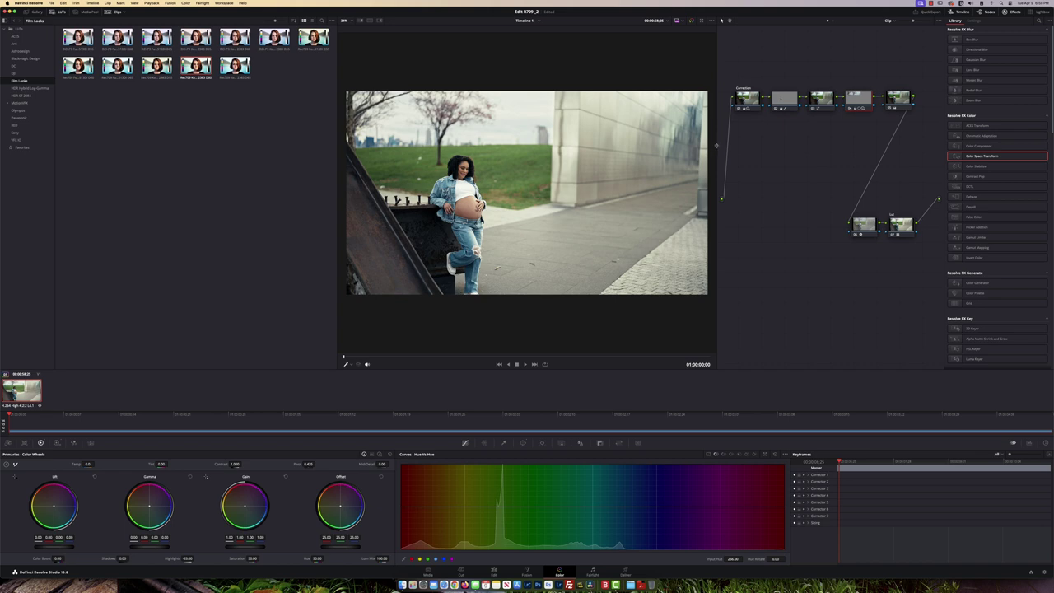
{"action": "left_click", "coordinate": [692, 20]}
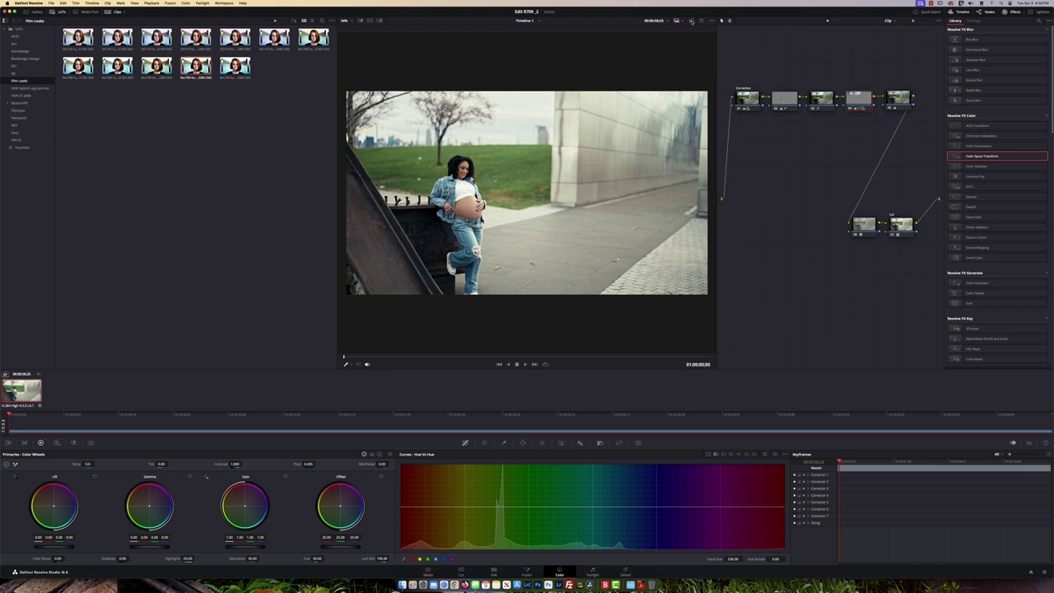
{"action": "left_click", "coordinate": [691, 20]}
{"action": "left_click", "coordinate": [692, 21]}
{"action": "left_click", "coordinate": [692, 22]}
- Go from node 05 back to the Correction node and save the project
{"action": "left_click", "coordinate": [898, 98]}
{"action": "left_click", "coordinate": [747, 98]}
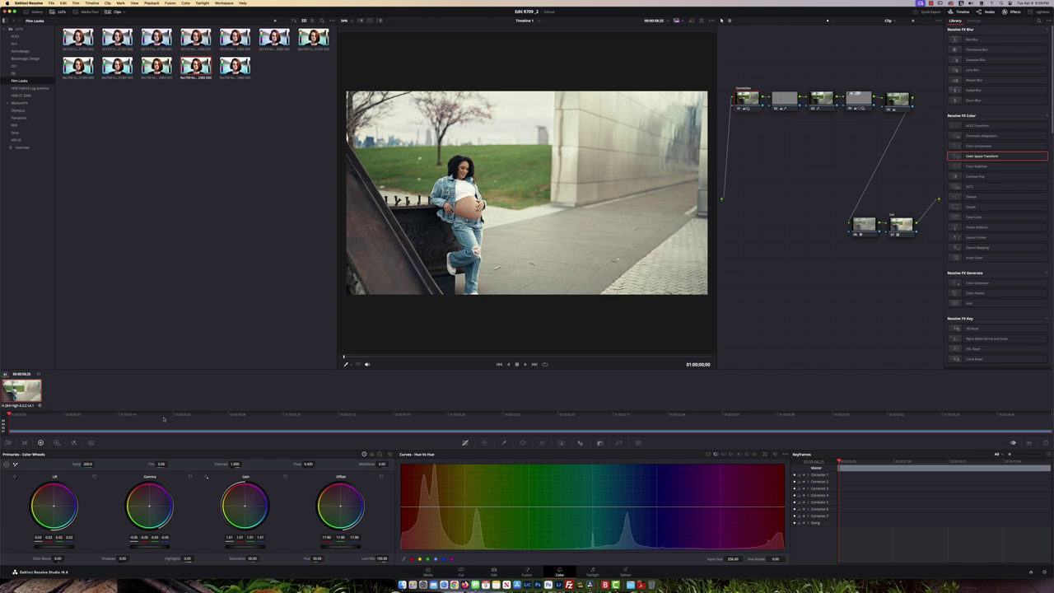
{"action": "key", "text": "super+s"}
- Bypass and restore all grades repeatedly to check the finished look against the original clip
{"action": "left_click", "coordinate": [690, 21]}
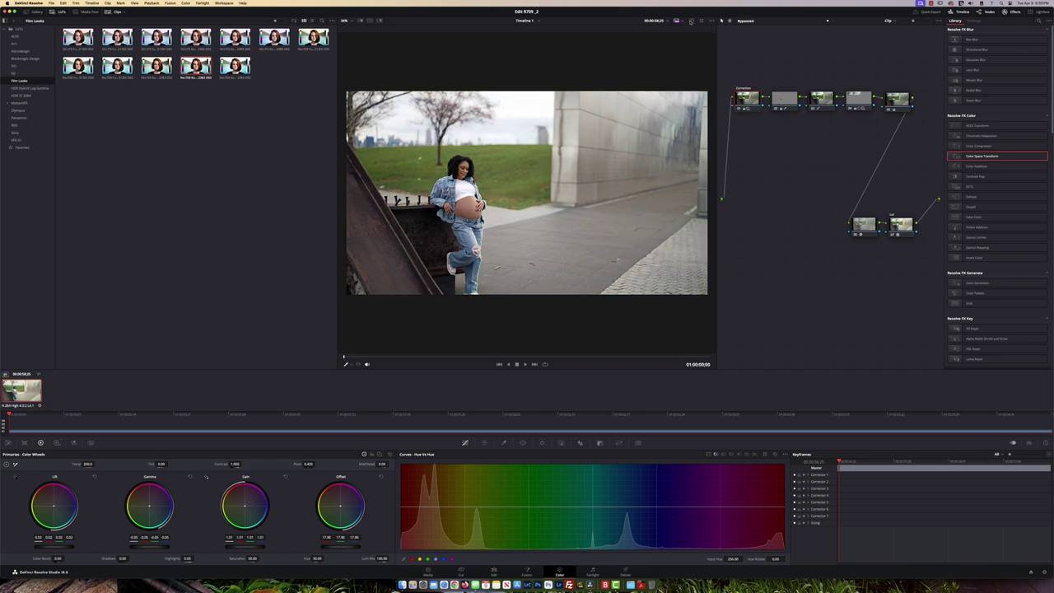
{"action": "left_click", "coordinate": [690, 21]}
{"action": "left_click", "coordinate": [690, 20]}
{"action": "left_click", "coordinate": [690, 20]}
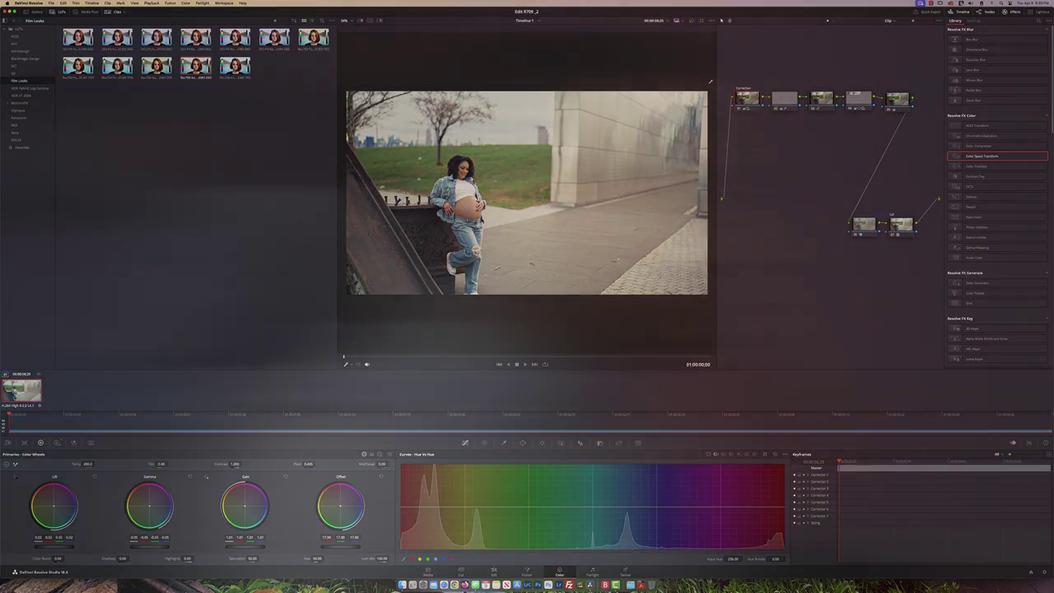